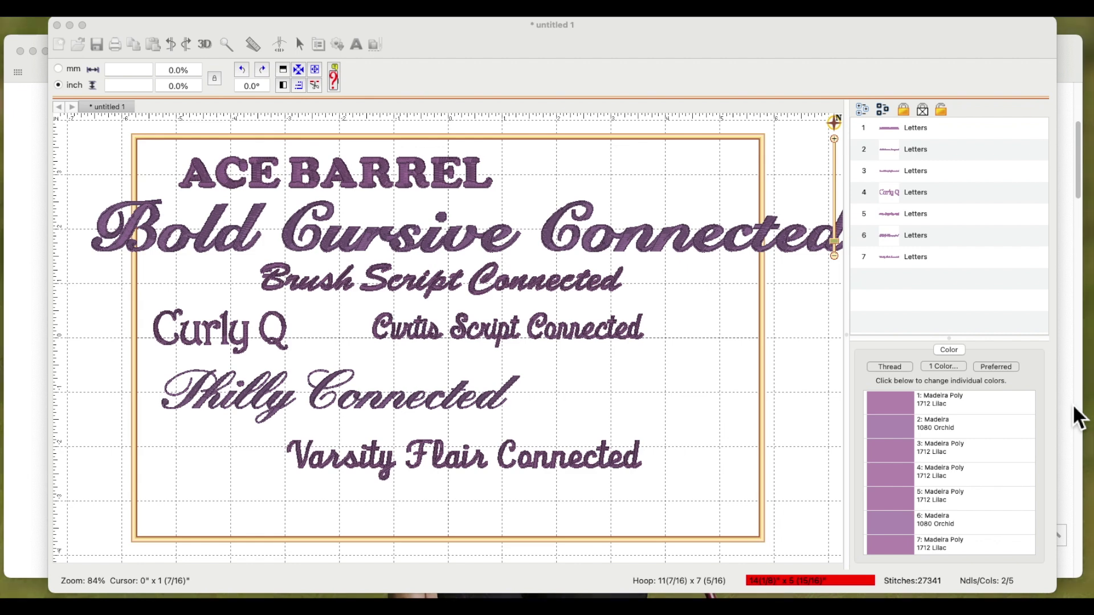
Bring forward the Embrilliance Essentials design showing seven lilac font samples, ACE BARREL to Varsity Flair Connected.
{"action": "scroll", "coordinate": [1076, 410], "scroll_direction": "down", "scroll_amount": 2}
{"action": "left_click", "coordinate": [509, 43]}
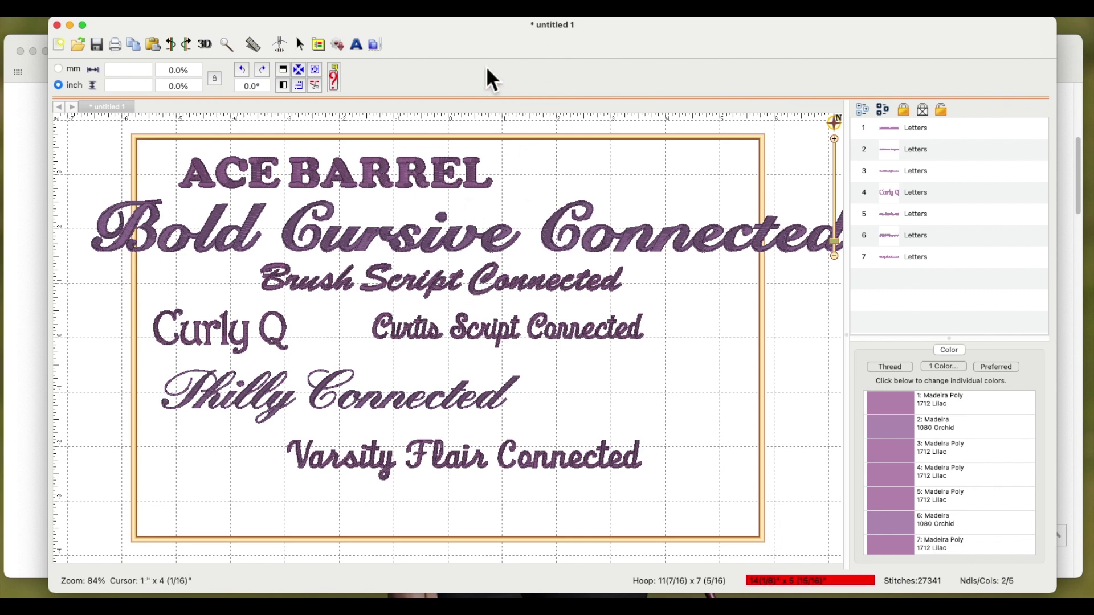
Run Help > Check for Update, confirm Program Version 1.190 is up to date, and dismiss the message.
{"action": "left_click", "coordinate": [260, 25]}
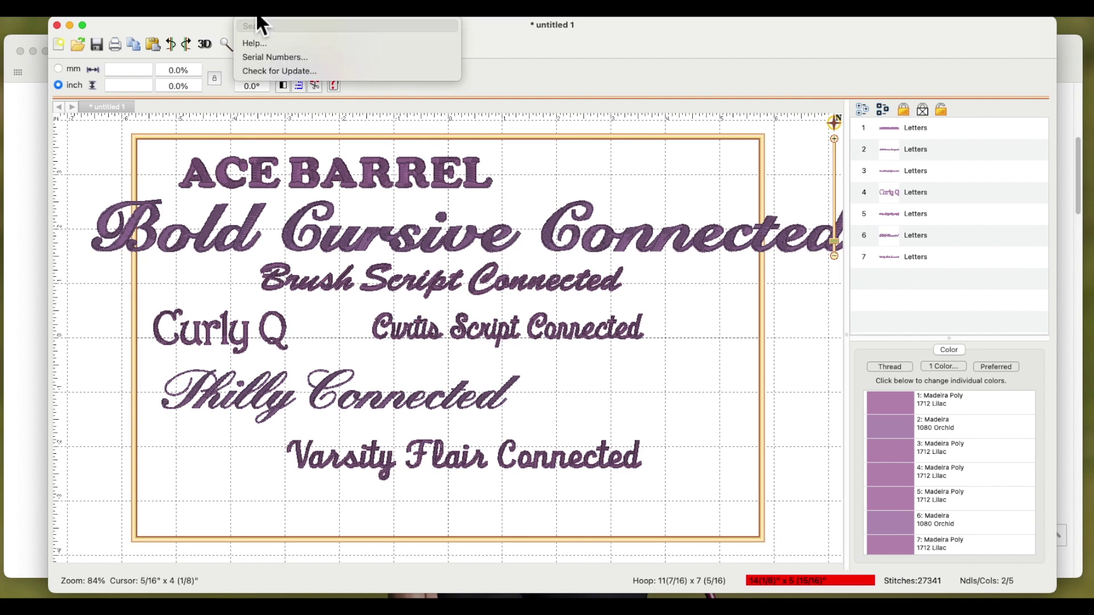
{"action": "left_click", "coordinate": [269, 73]}
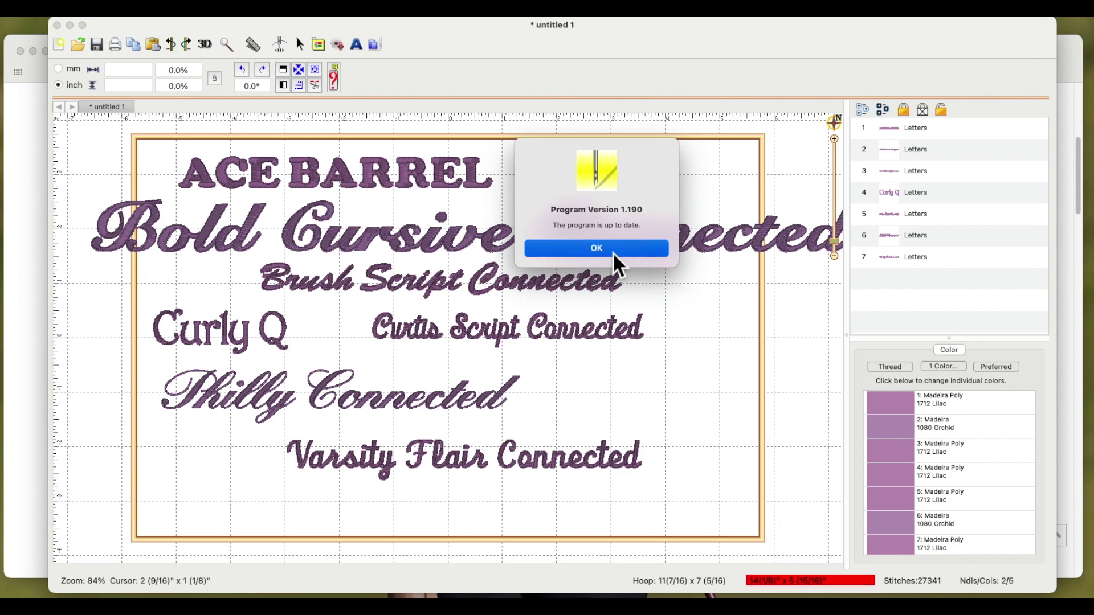
{"action": "left_click", "coordinate": [613, 251]}
In Safari, go from the Embrilliance home page to Downloads / Updates and view the 1.190 installer links.
{"action": "left_click", "coordinate": [26, 120]}
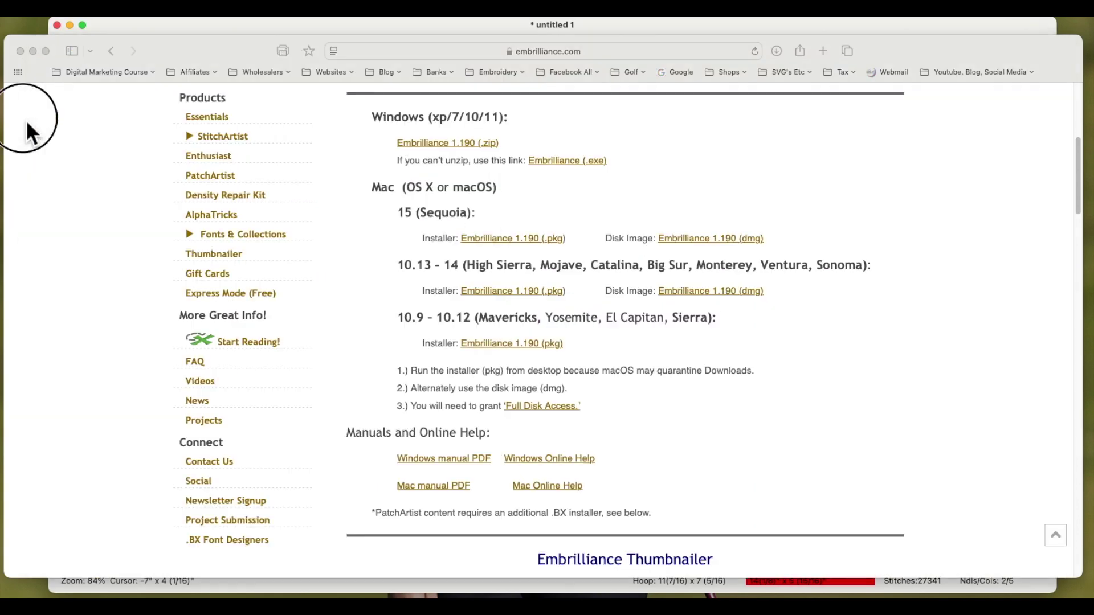
{"action": "scroll", "coordinate": [393, 295], "scroll_direction": "up", "scroll_amount": 6}
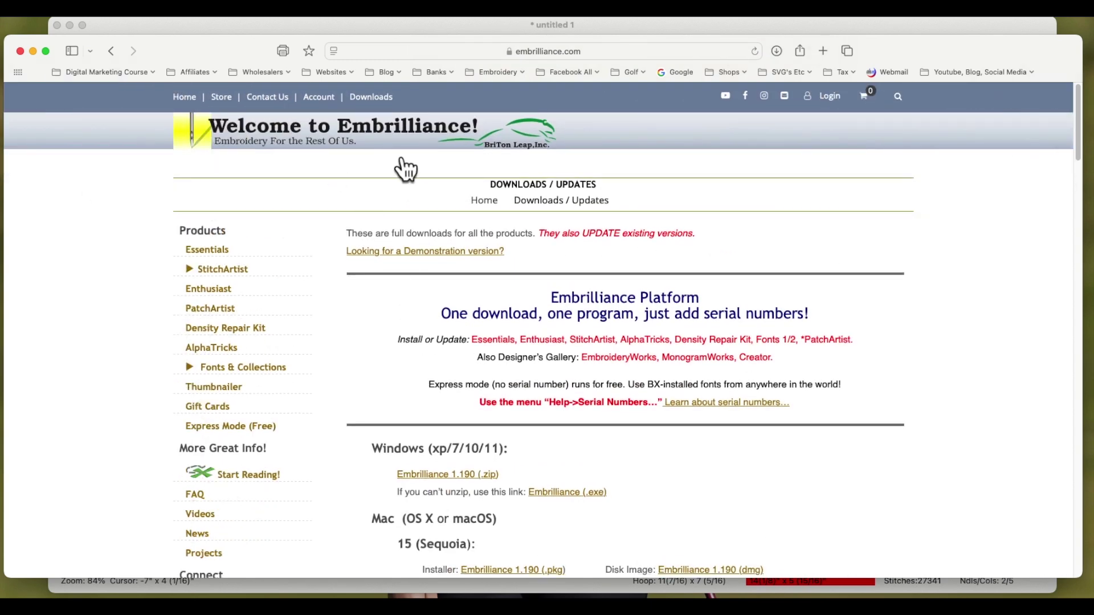
{"action": "left_click", "coordinate": [184, 96]}
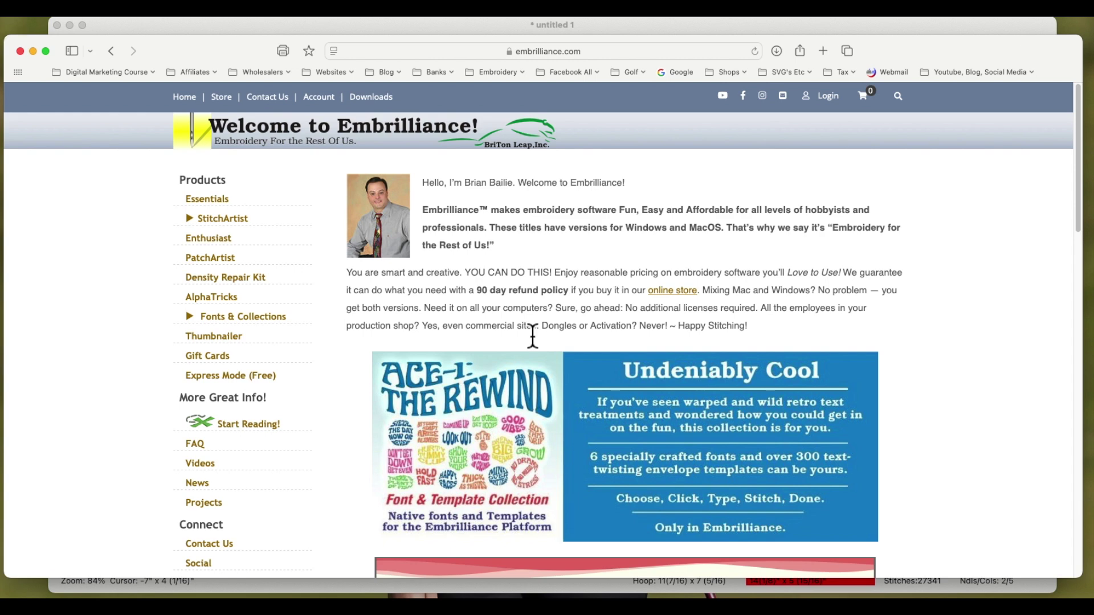
{"action": "left_click", "coordinate": [377, 97]}
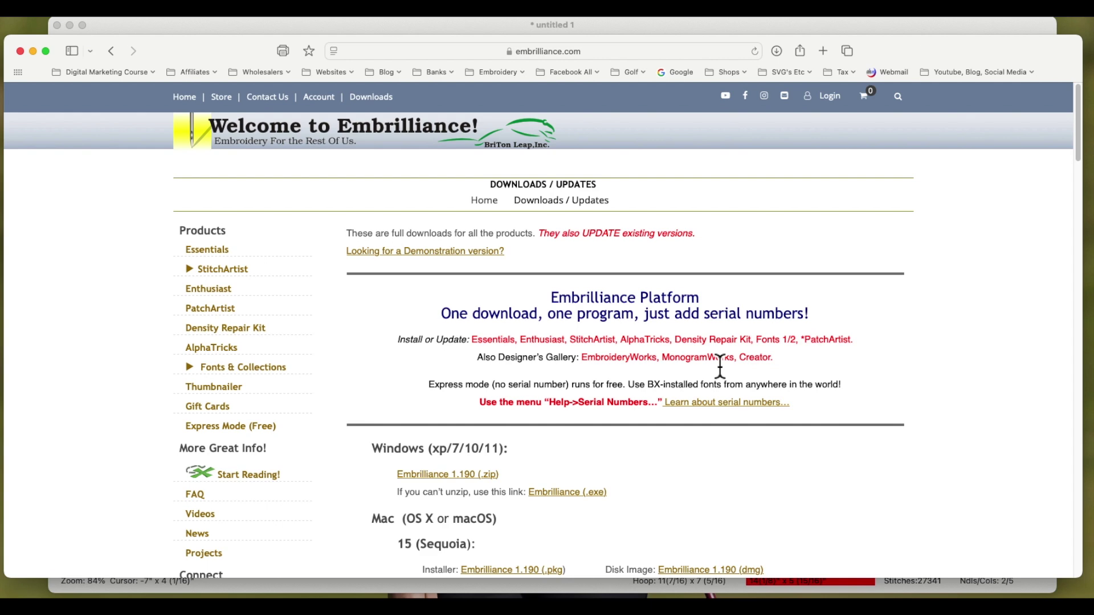
{"action": "scroll", "coordinate": [721, 367], "scroll_direction": "down", "scroll_amount": 8}
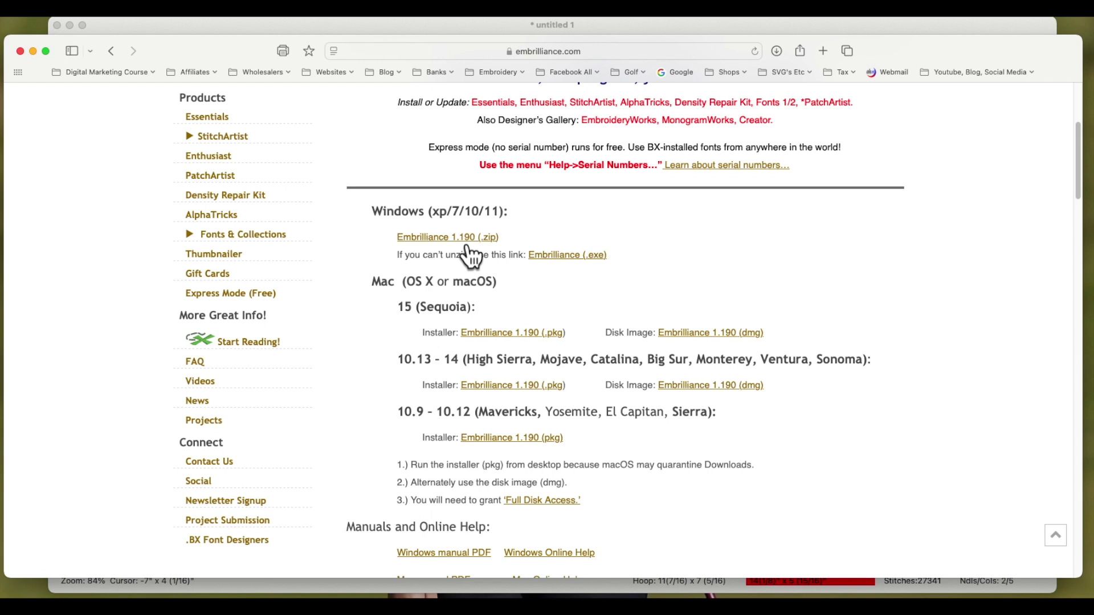
{"action": "scroll", "coordinate": [371, 331], "scroll_direction": "down", "scroll_amount": 2}
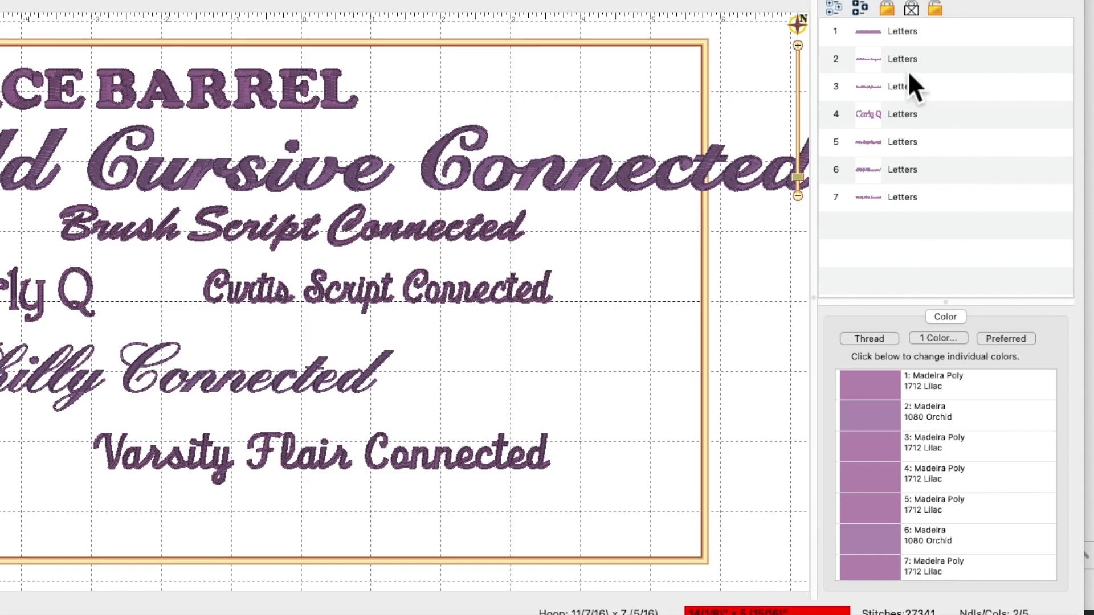
Zoom out slightly, add an ABC lettering object, and move it into the empty space at right.
{"action": "mouse_move", "coordinate": [798, 178]}
{"action": "left_mouse_down"}
{"action": "mouse_move", "coordinate": [809, 171]}
{"action": "mouse_move", "coordinate": [793, 165]}
{"action": "mouse_move", "coordinate": [798, 177]}
{"action": "left_mouse_up"}
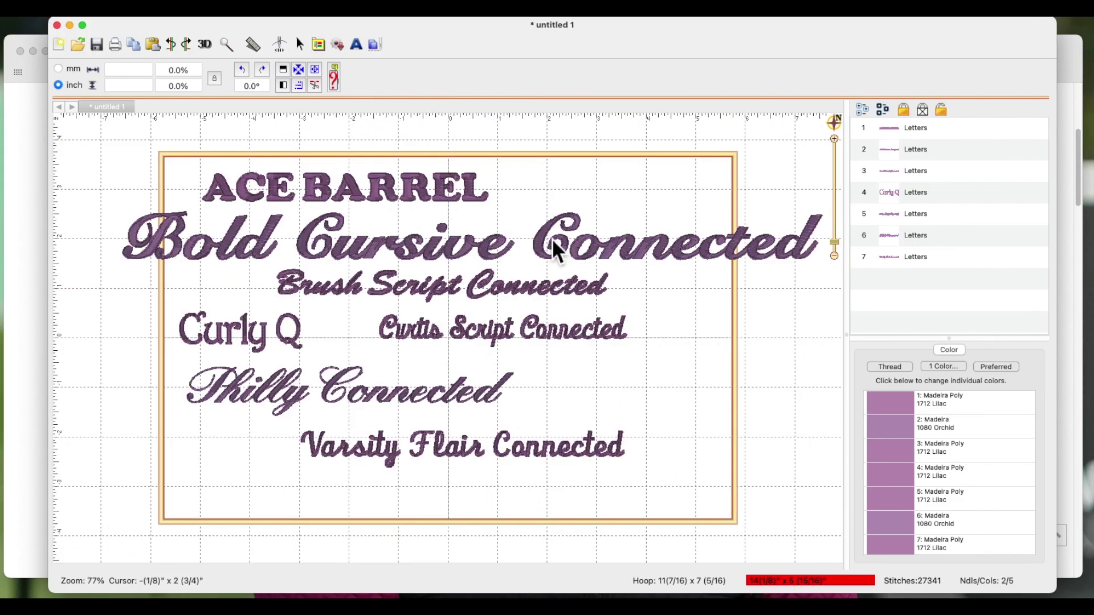
{"action": "left_click", "coordinate": [356, 45]}
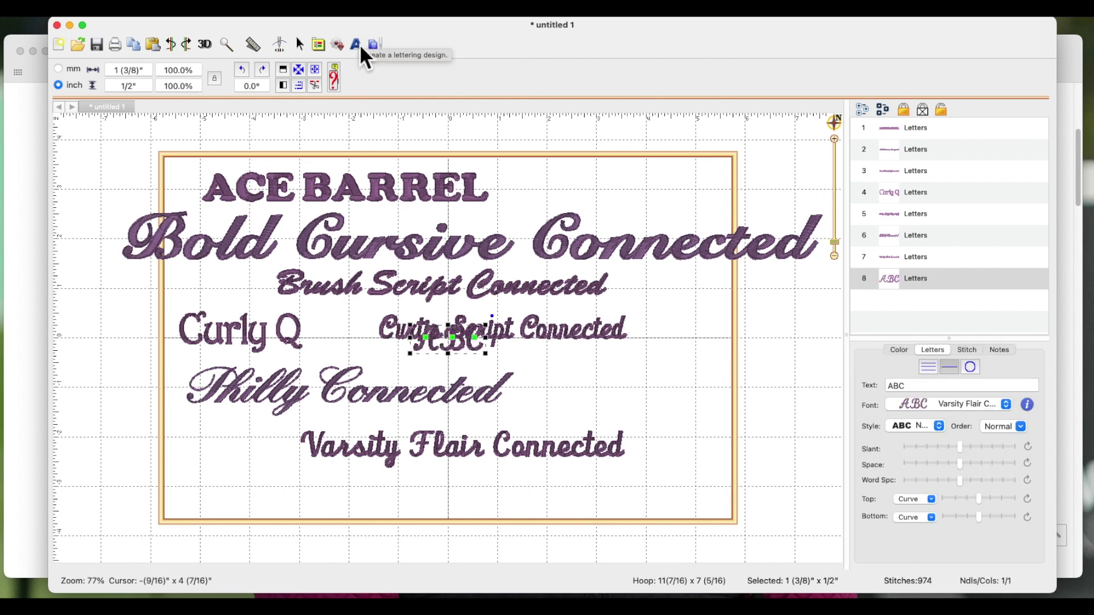
{"action": "left_click_drag", "start_coordinate": [467, 350], "coordinate": [733, 393]}
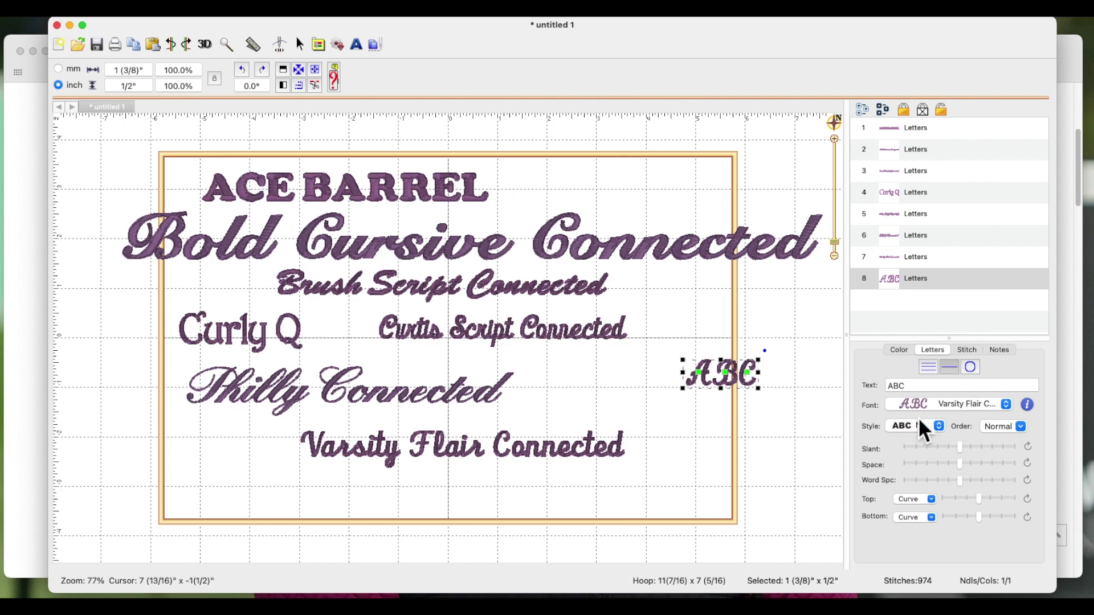
{"action": "left_click", "coordinate": [1010, 409]}
Browse the font list for the ABC lettering and close it, leaving it in Varsity Flair Connected.
{"action": "scroll", "coordinate": [1011, 409], "scroll_direction": "up", "scroll_amount": 10}
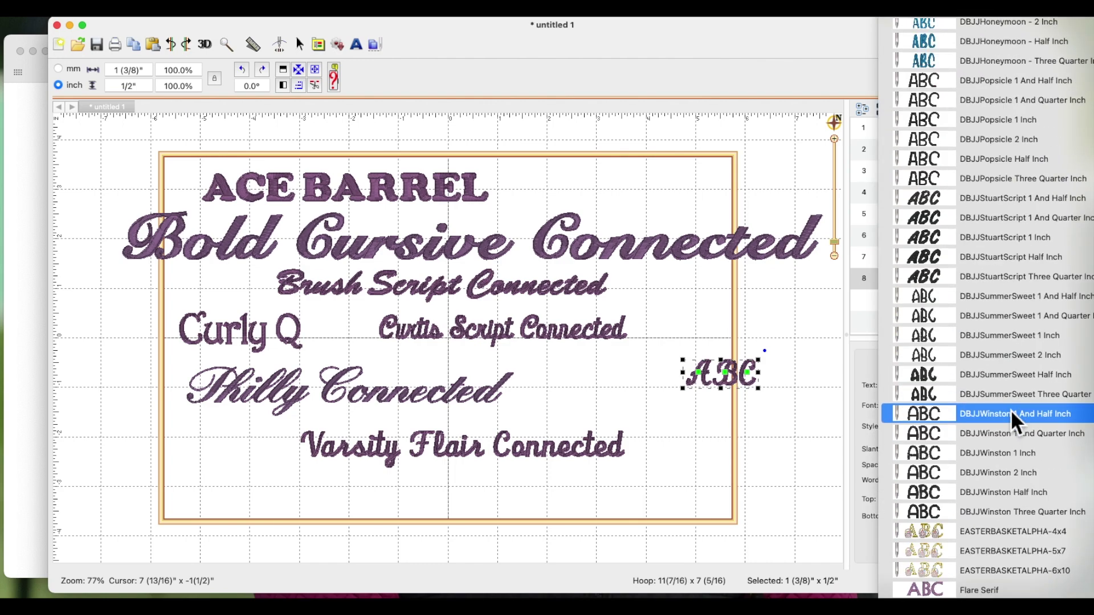
{"action": "scroll", "coordinate": [1011, 409], "scroll_direction": "up", "scroll_amount": 15}
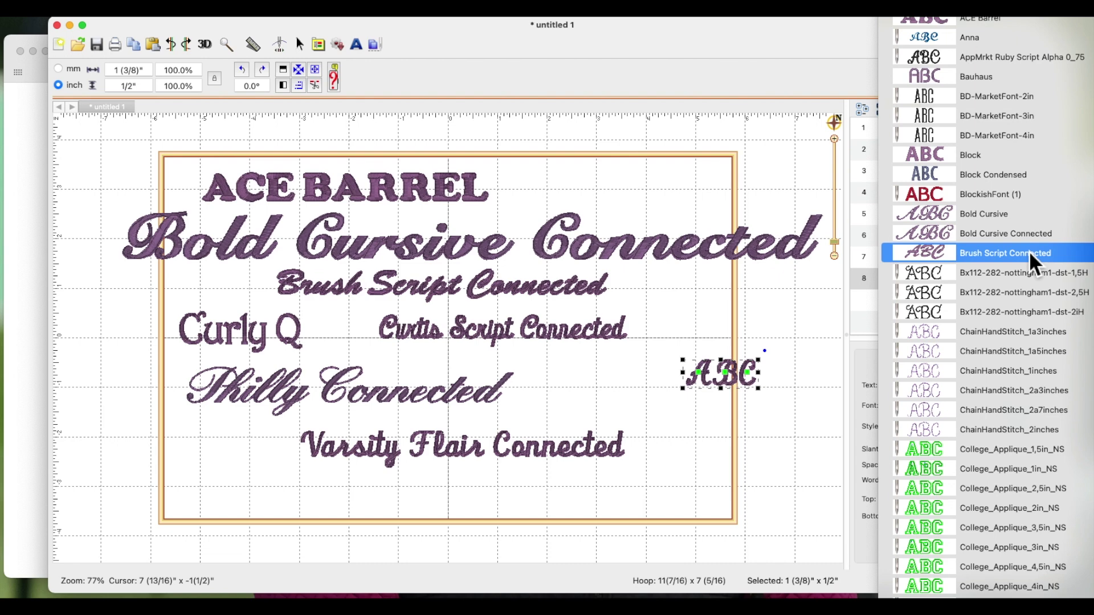
{"action": "scroll", "coordinate": [994, 327], "scroll_direction": "down", "scroll_amount": 3}
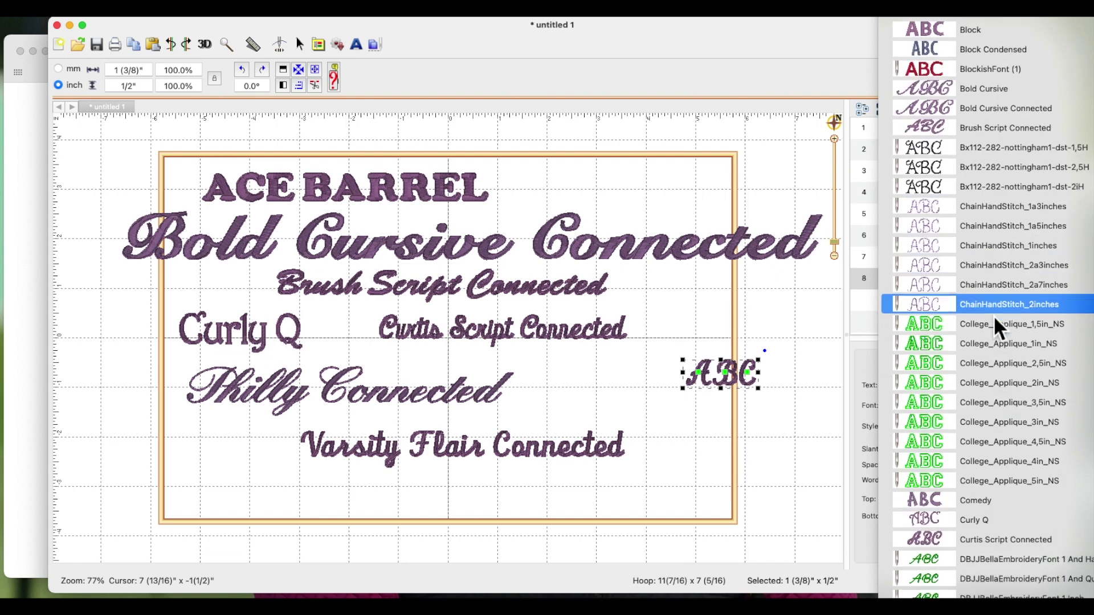
{"action": "scroll", "coordinate": [993, 316], "scroll_direction": "down", "scroll_amount": 7}
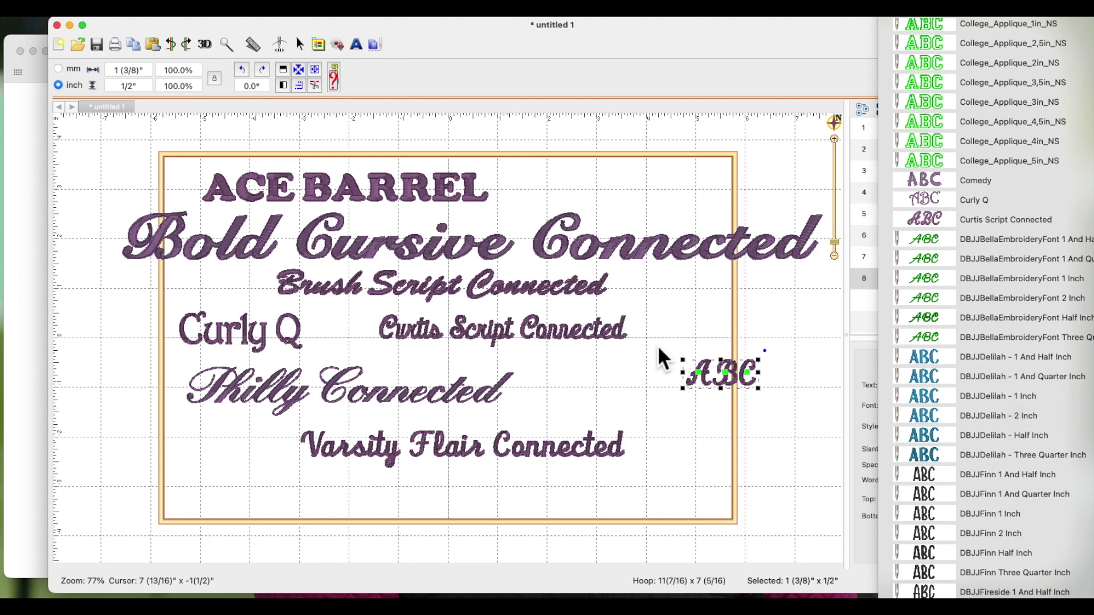
{"action": "left_click", "coordinate": [1009, 222]}
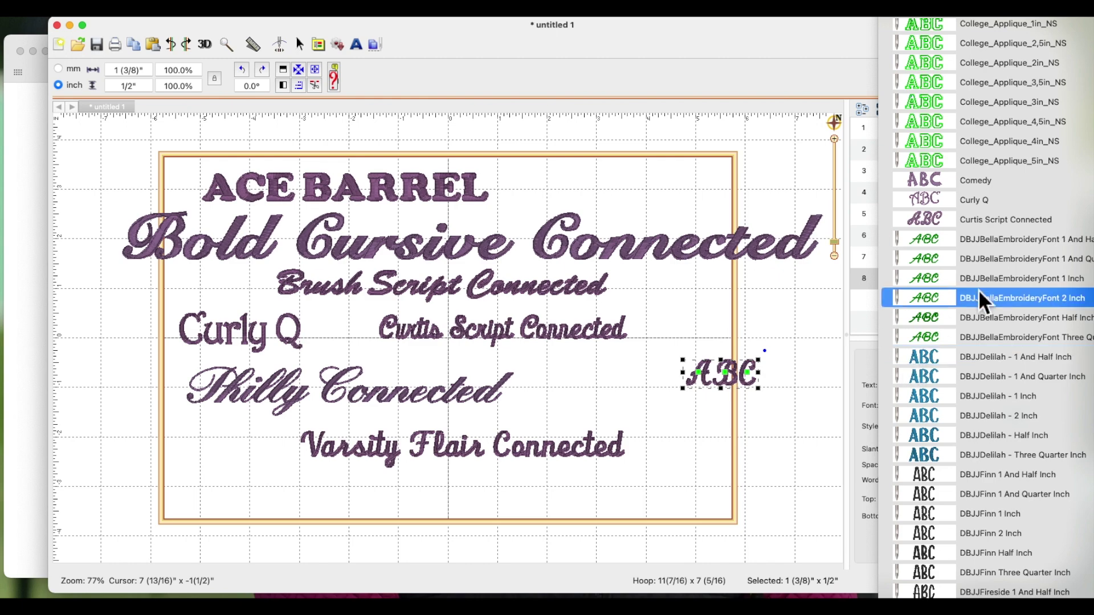
{"action": "scroll", "coordinate": [979, 288], "scroll_direction": "down", "scroll_amount": 20}
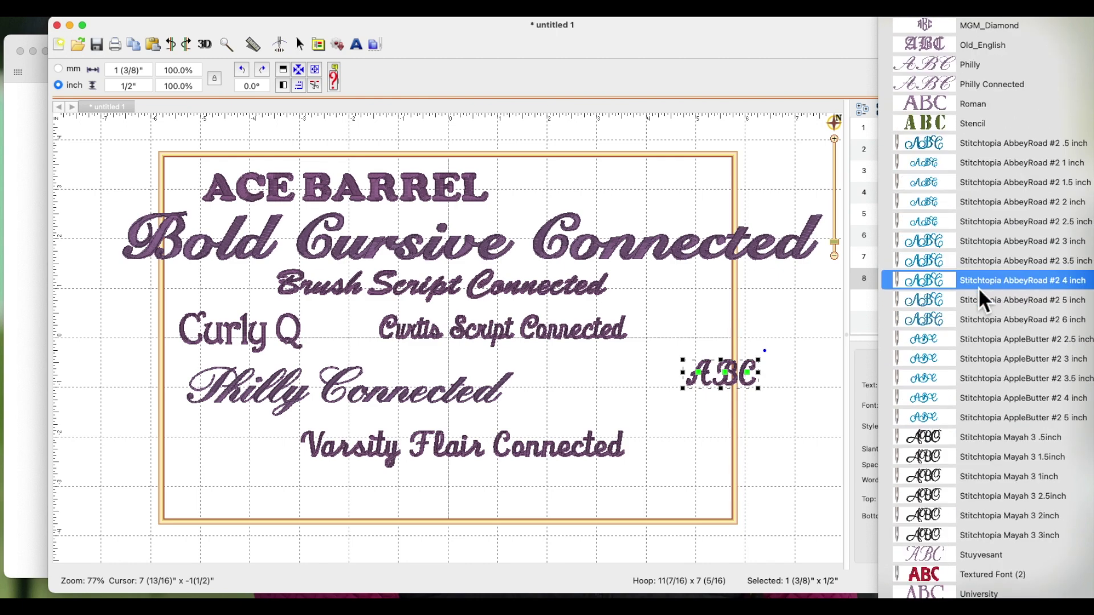
{"action": "scroll", "coordinate": [979, 289], "scroll_direction": "up", "scroll_amount": 5}
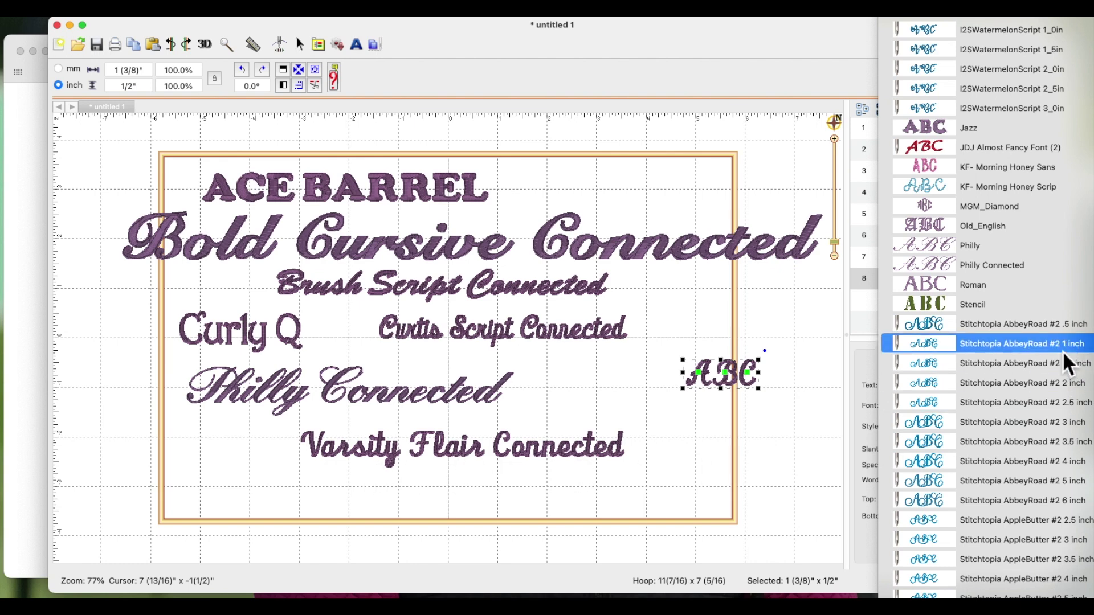
{"action": "scroll", "coordinate": [1062, 351], "scroll_direction": "down", "scroll_amount": 3}
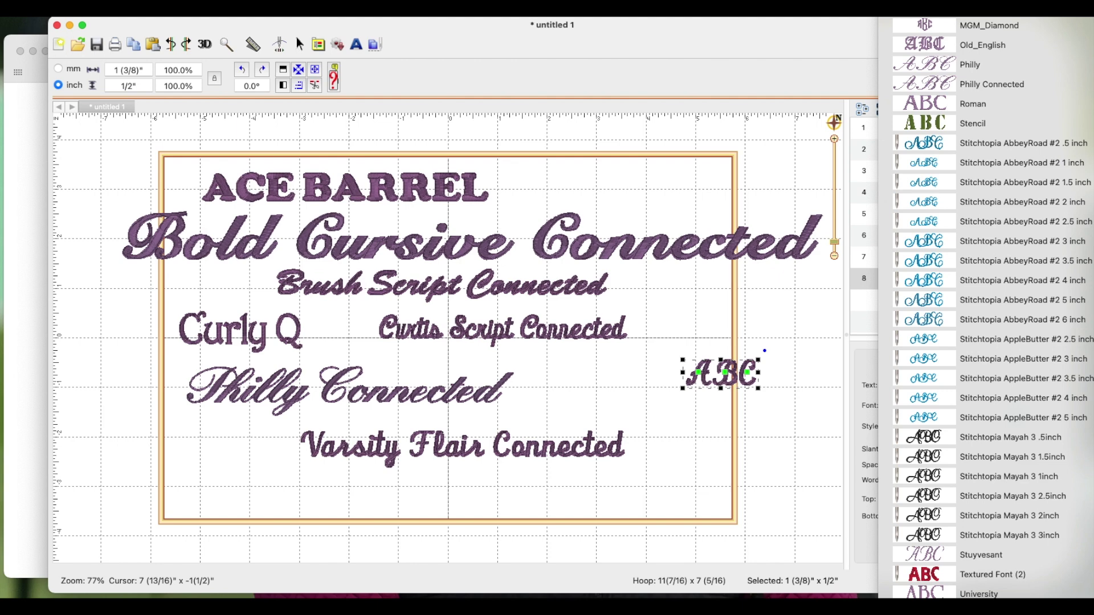
{"action": "left_click", "coordinate": [824, 437]}
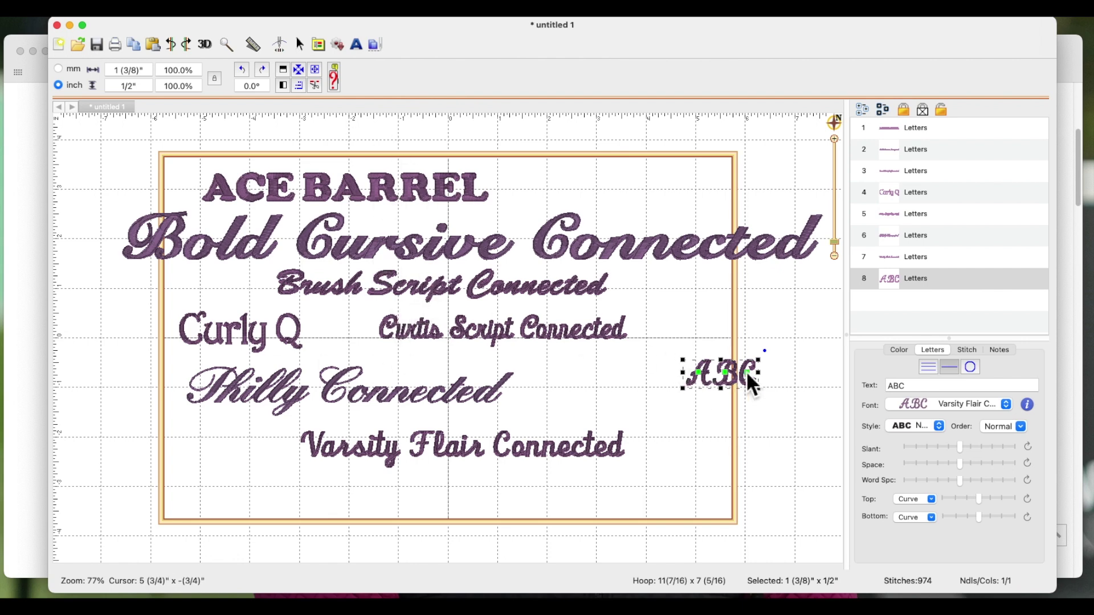
Move the lettering beside Curtis Script Connected, change its text to 'Hello', and enlarge it to about 380%.
{"action": "left_click_drag", "start_coordinate": [735, 376], "coordinate": [718, 336]}
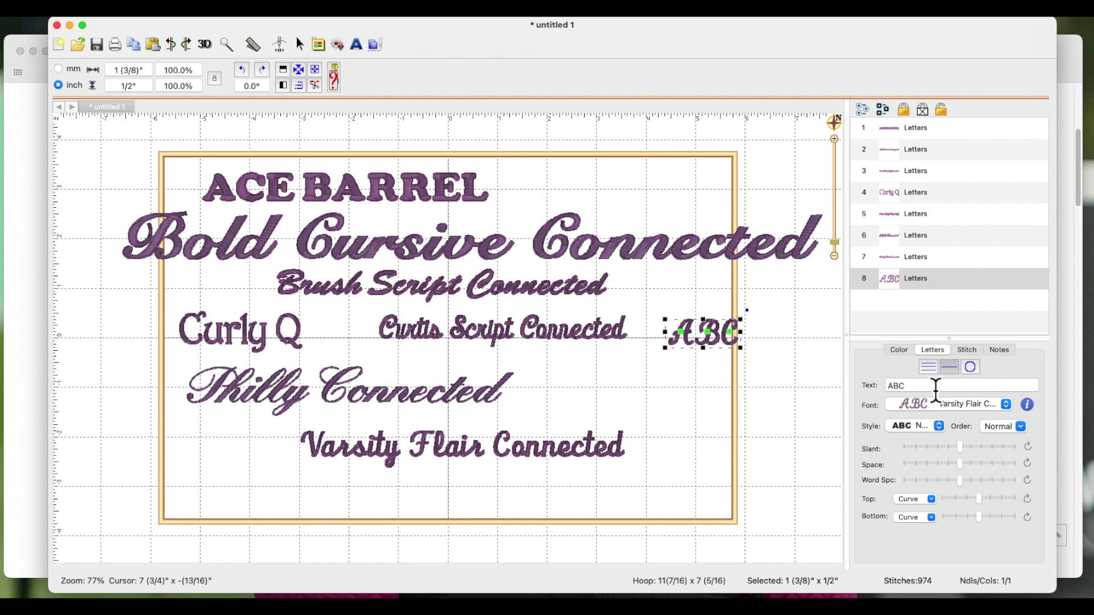
{"action": "left_click", "coordinate": [857, 387]}
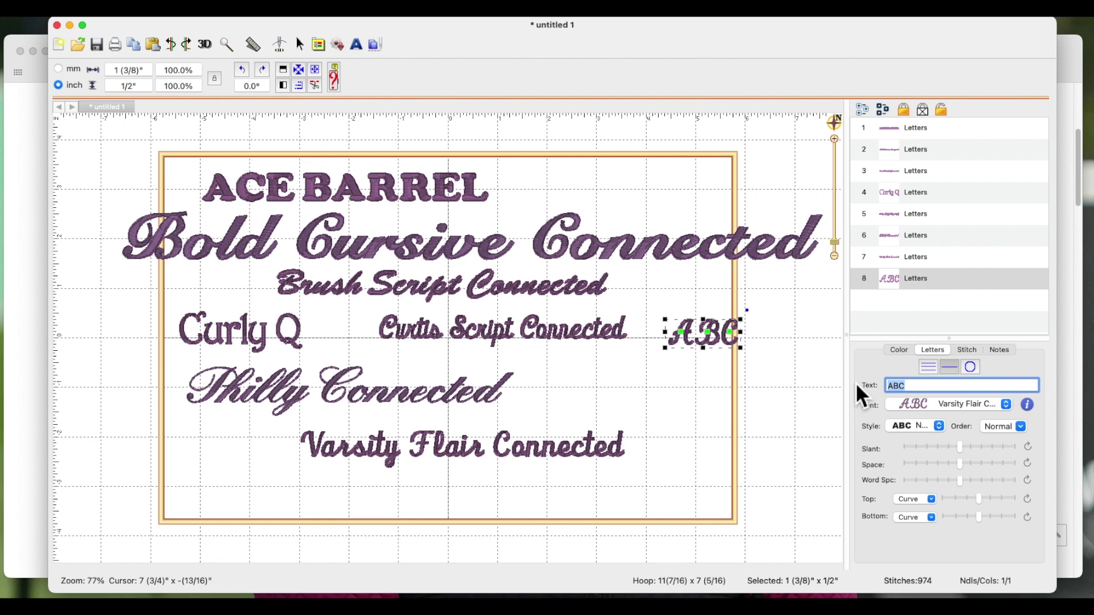
{"action": "key", "text": "BackSpace"}
{"action": "type", "text": "Hello"}
{"action": "key", "text": "Return"}
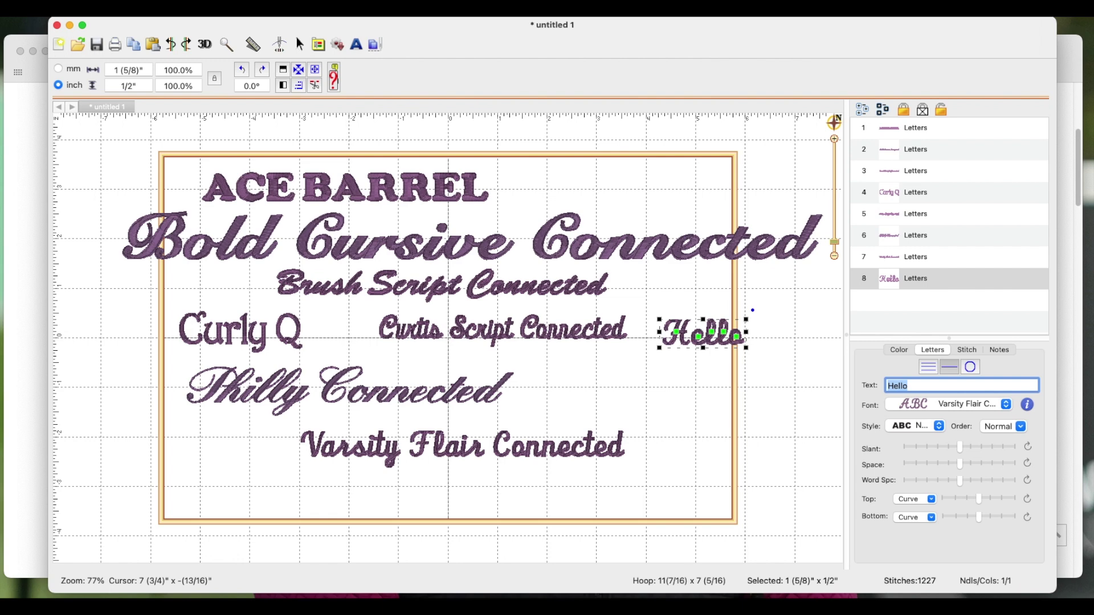
{"action": "left_click_drag", "start_coordinate": [747, 350], "coordinate": [666, 387]}
Switch the Hello lettering to the ACE Barrel font and reposition it on the hoop.
{"action": "left_click", "coordinate": [1007, 406]}
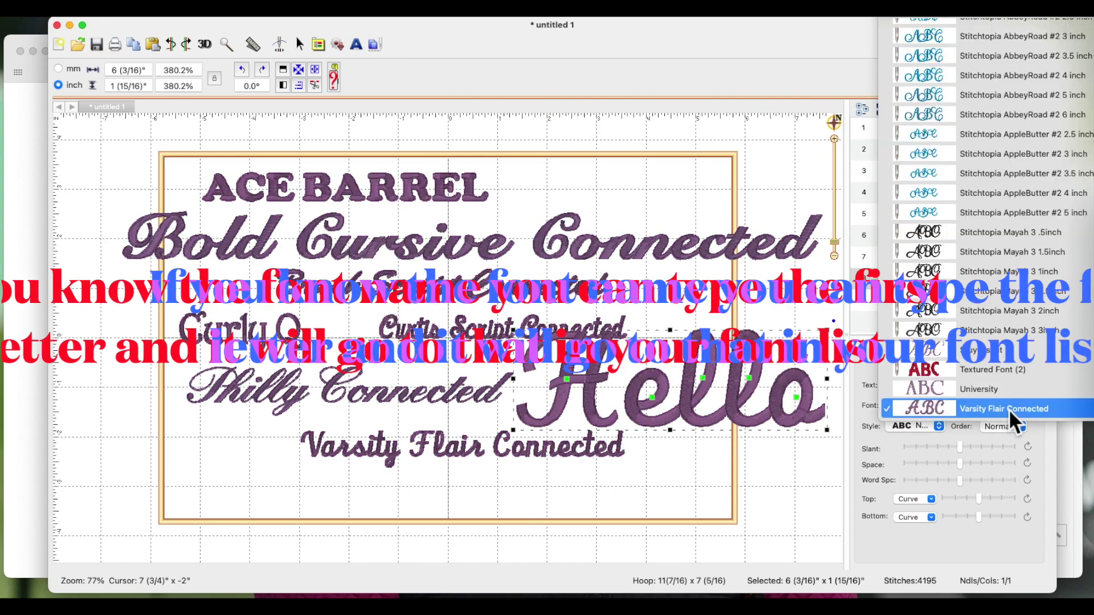
{"action": "scroll", "coordinate": [1009, 412], "scroll_direction": "up", "scroll_amount": 10}
{"action": "scroll", "coordinate": [1008, 410], "scroll_direction": "up", "scroll_amount": 15}
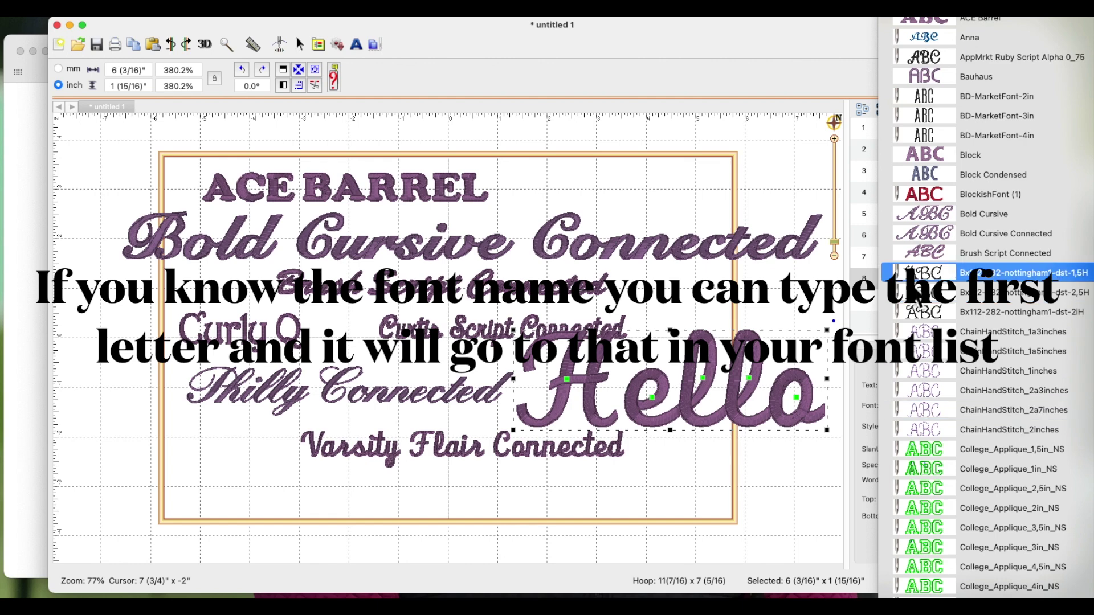
{"action": "left_click", "coordinate": [975, 22]}
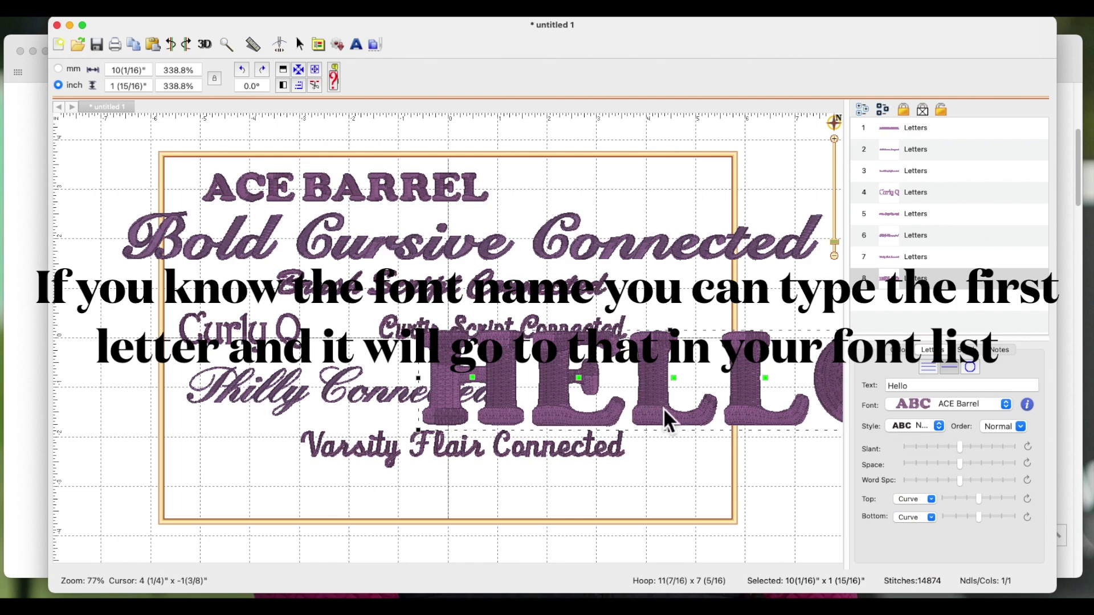
{"action": "left_click_drag", "start_coordinate": [564, 424], "coordinate": [502, 411]}
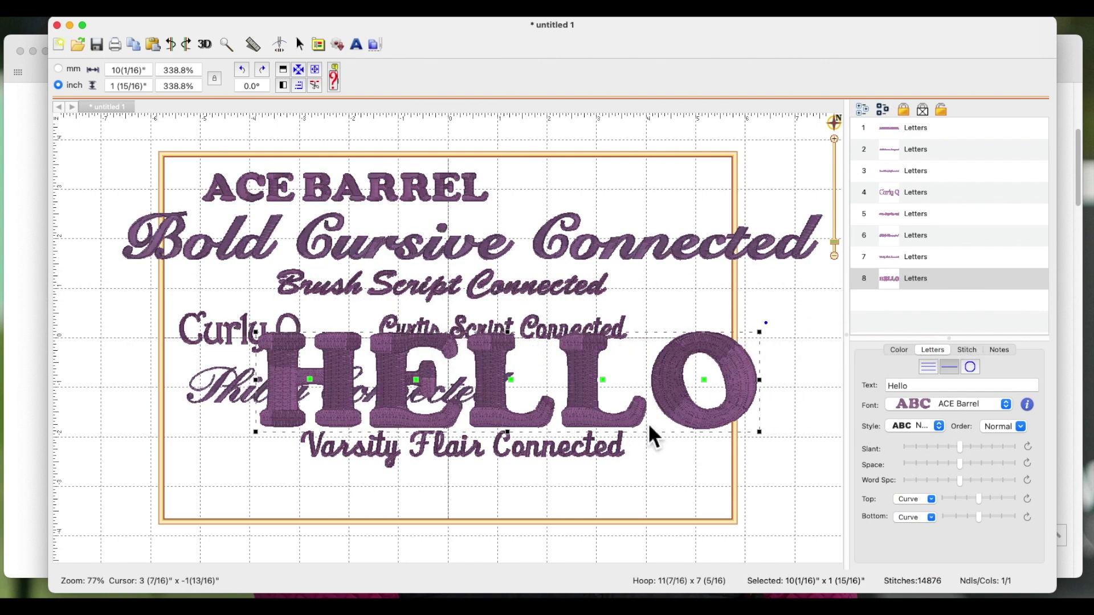
{"action": "left_click_drag", "start_coordinate": [648, 423], "coordinate": [772, 399]}
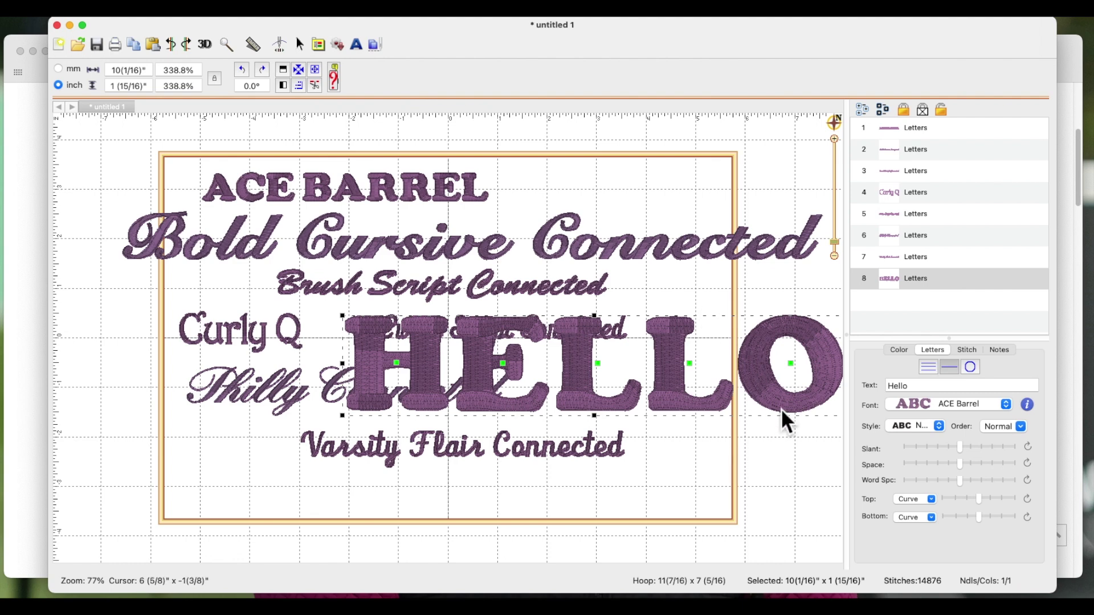
Delete the HELLO test lettering, leaving only the seven font samples.
{"action": "left_click", "coordinate": [1007, 405]}
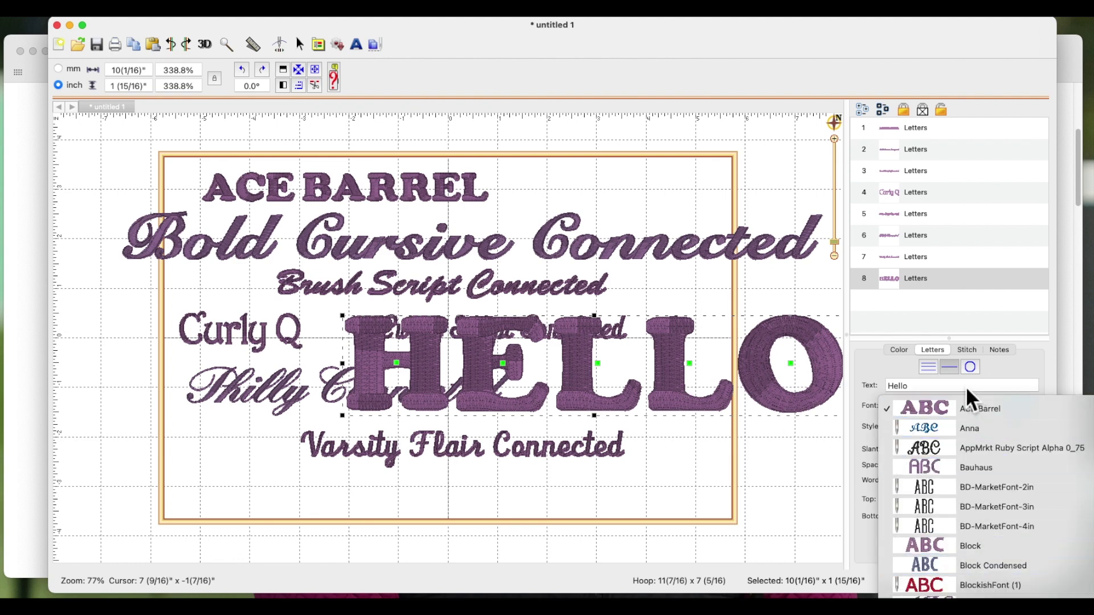
{"action": "key", "text": "Escape"}
{"action": "key", "text": "Delete"}
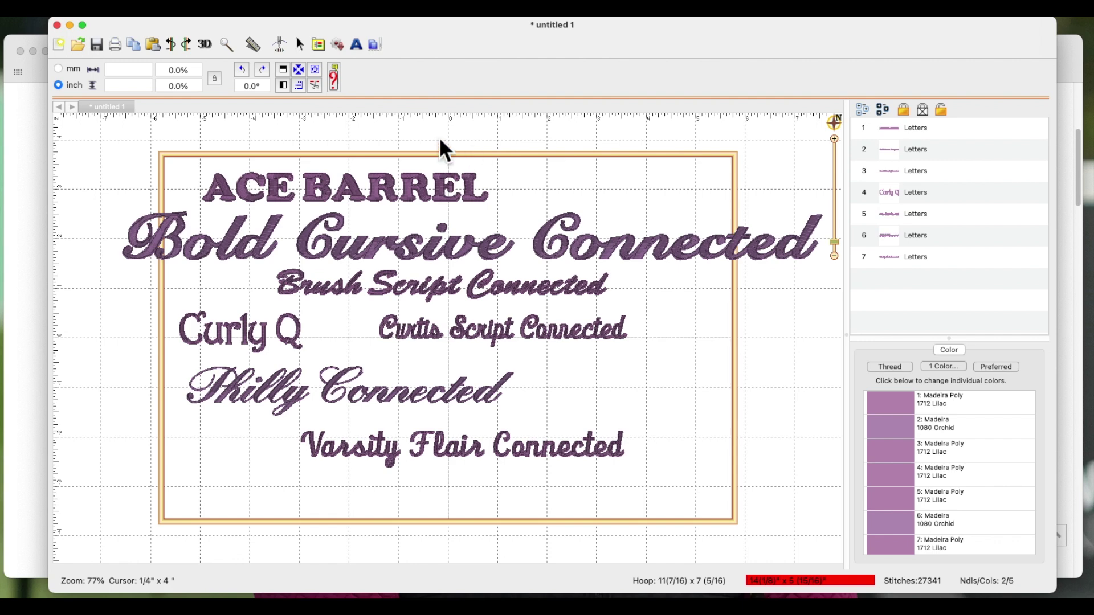
Return Safari to the Embrilliance Downloads page showing the 1.190 Windows and Mac installer links.
{"action": "left_click", "coordinate": [34, 159]}
{"action": "scroll", "coordinate": [440, 216], "scroll_direction": "up", "scroll_amount": 5}
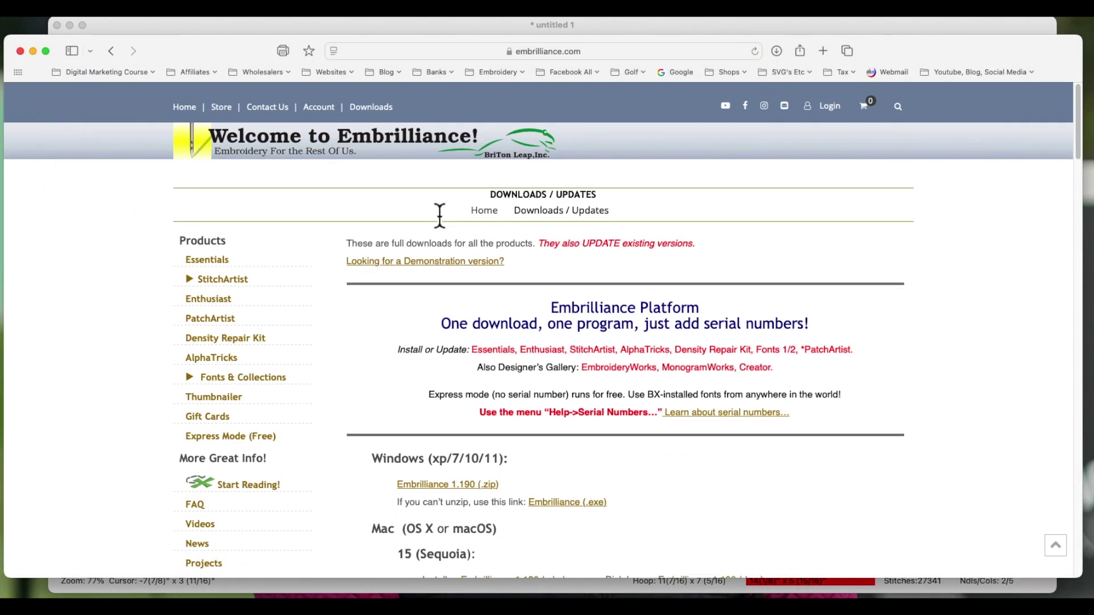
{"action": "left_click", "coordinate": [196, 100]}
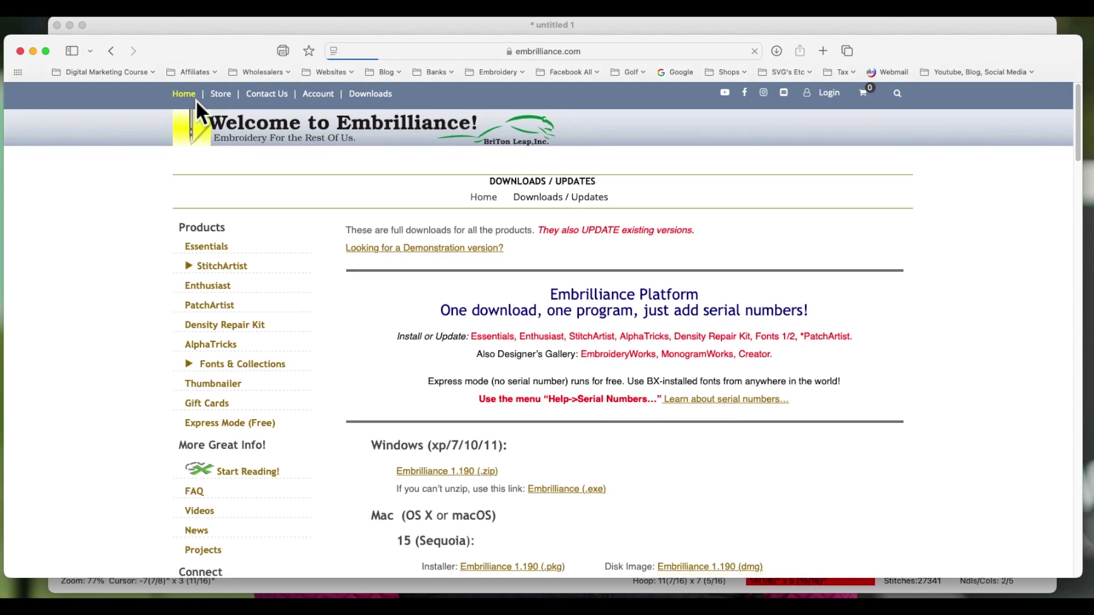
{"action": "left_click", "coordinate": [384, 98]}
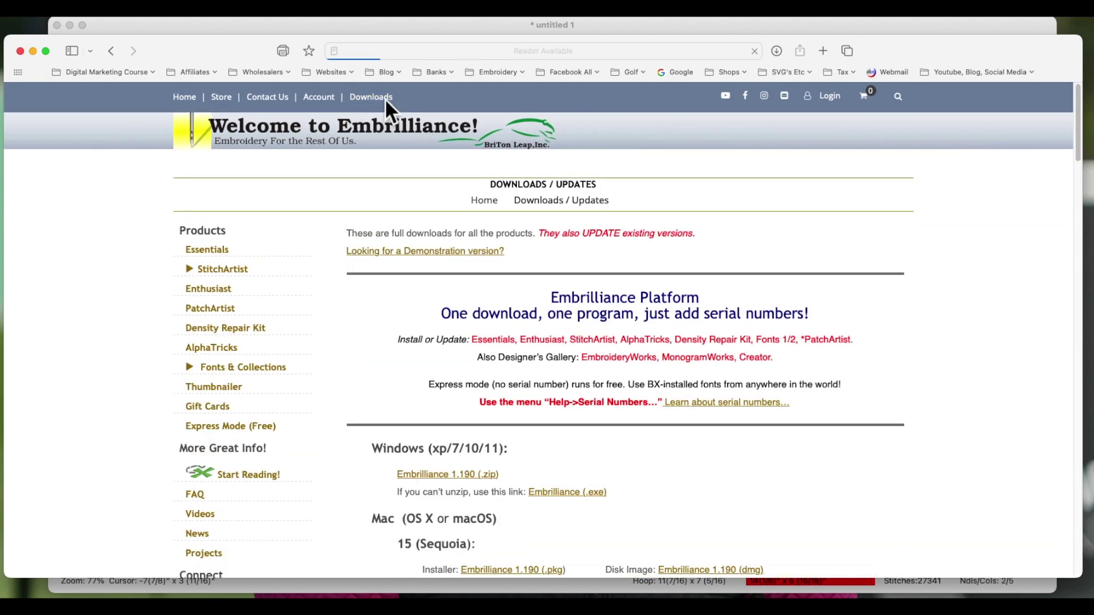
{"action": "scroll", "coordinate": [555, 218], "scroll_direction": "down", "scroll_amount": 5}
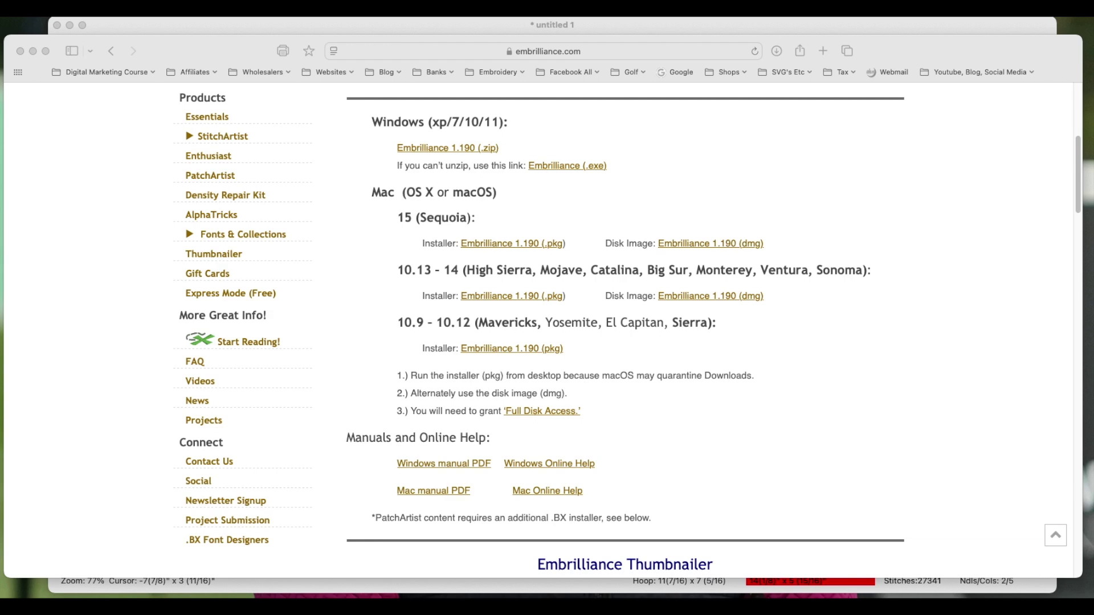
{"action": "left_click_drag", "start_coordinate": [155, 86], "coordinate": [368, 102]}
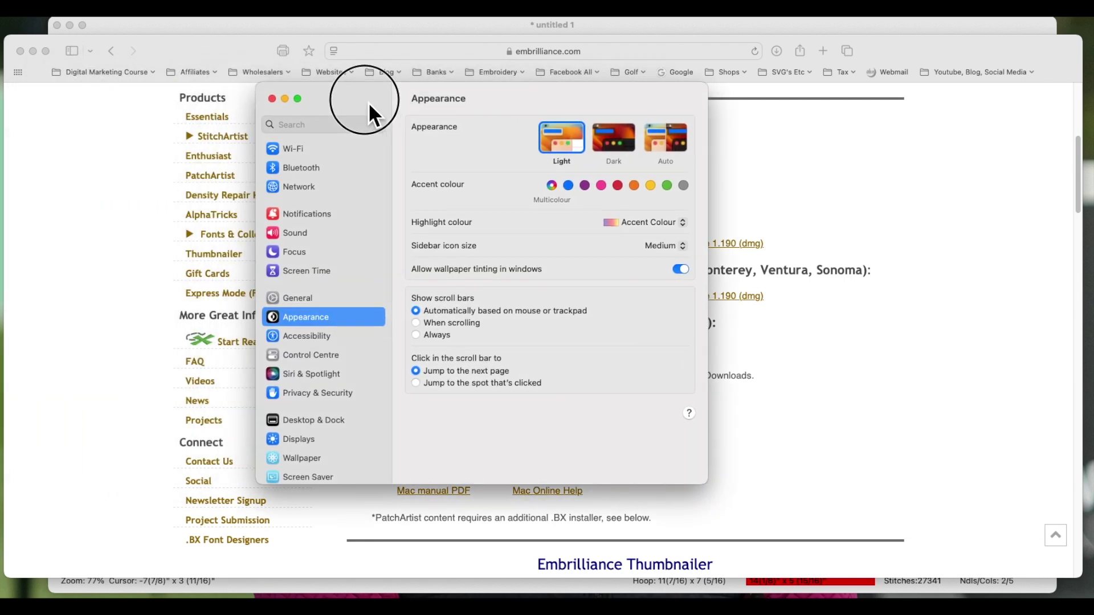
Check macOS Software Update under General, confirming Ventura 13.7.2 is up to date, then close System Settings.
{"action": "left_click", "coordinate": [307, 305]}
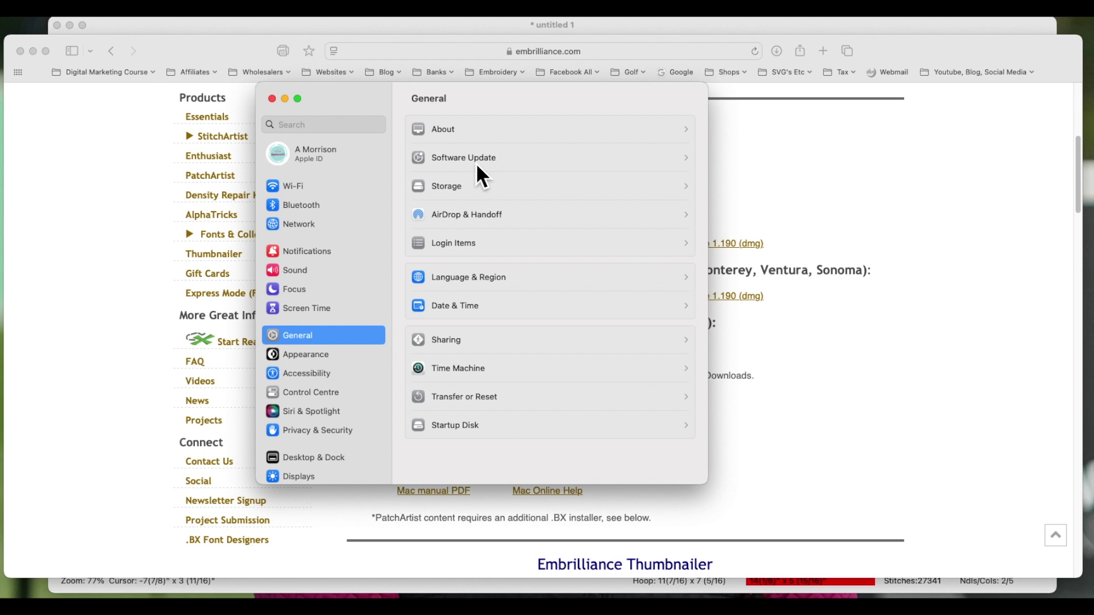
{"action": "left_click", "coordinate": [483, 163]}
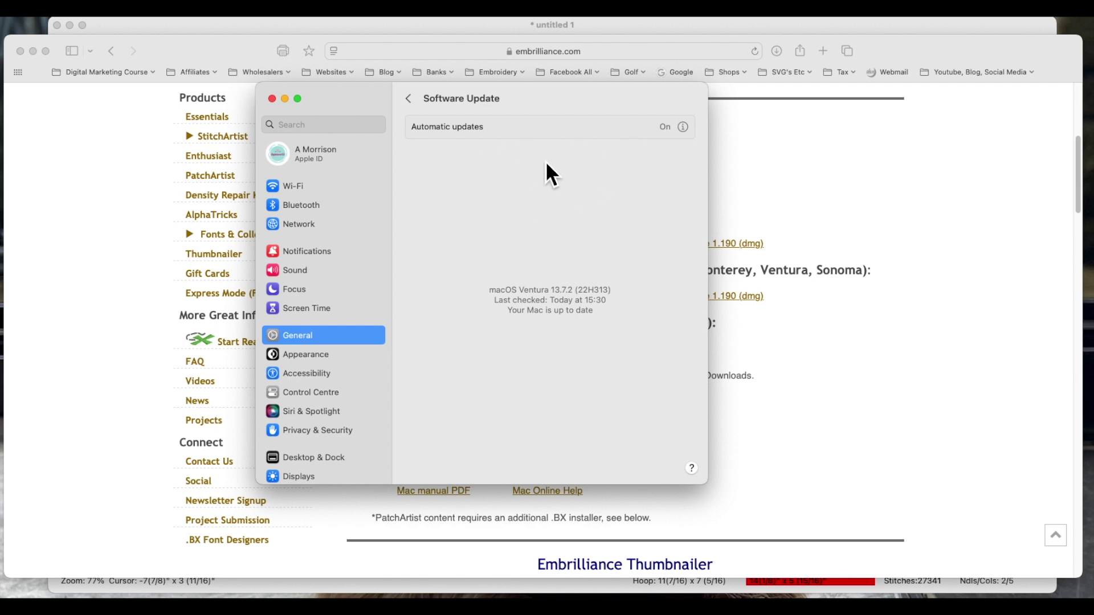
{"action": "left_click", "coordinate": [272, 98]}
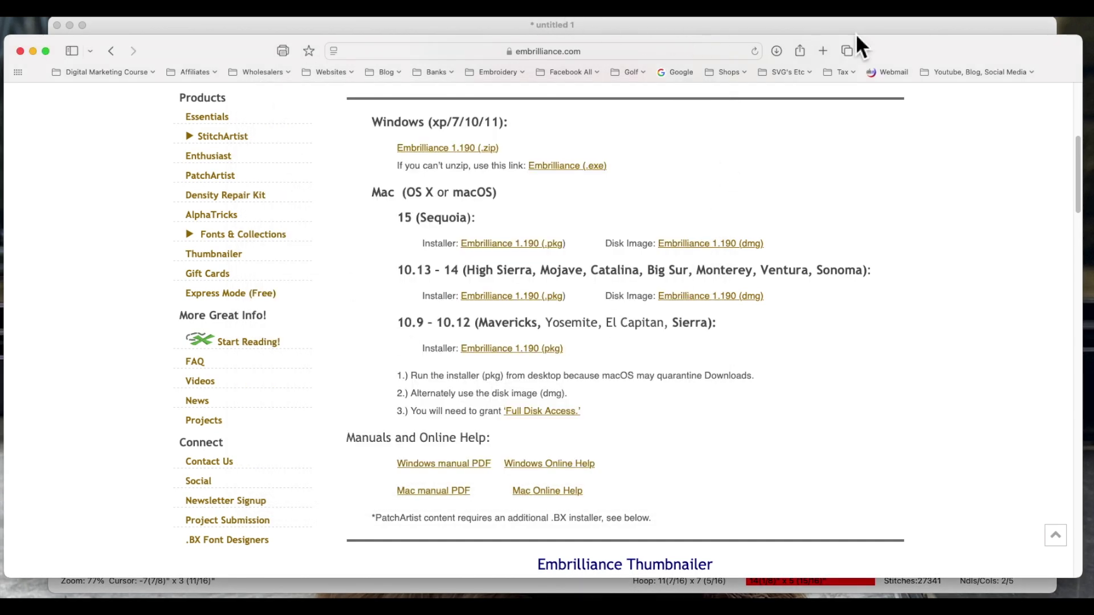
Scroll the downloads page up and back down to the Embrilliance 1.190 Mac .pkg and .dmg installers.
{"action": "scroll", "coordinate": [569, 170], "scroll_direction": "up", "scroll_amount": 5}
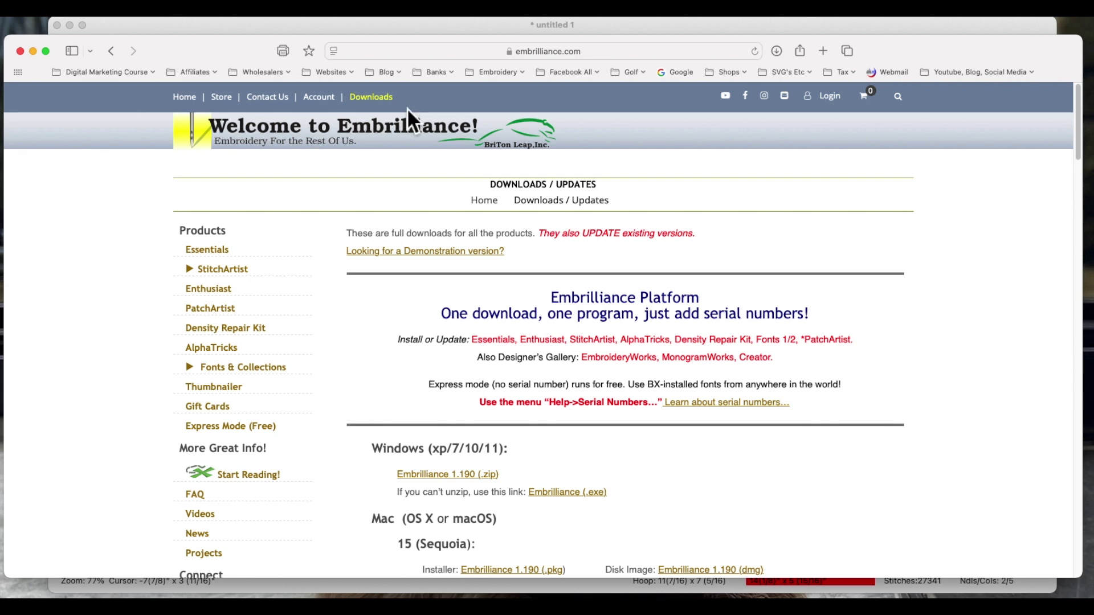
{"action": "scroll", "coordinate": [646, 241], "scroll_direction": "down", "scroll_amount": 6}
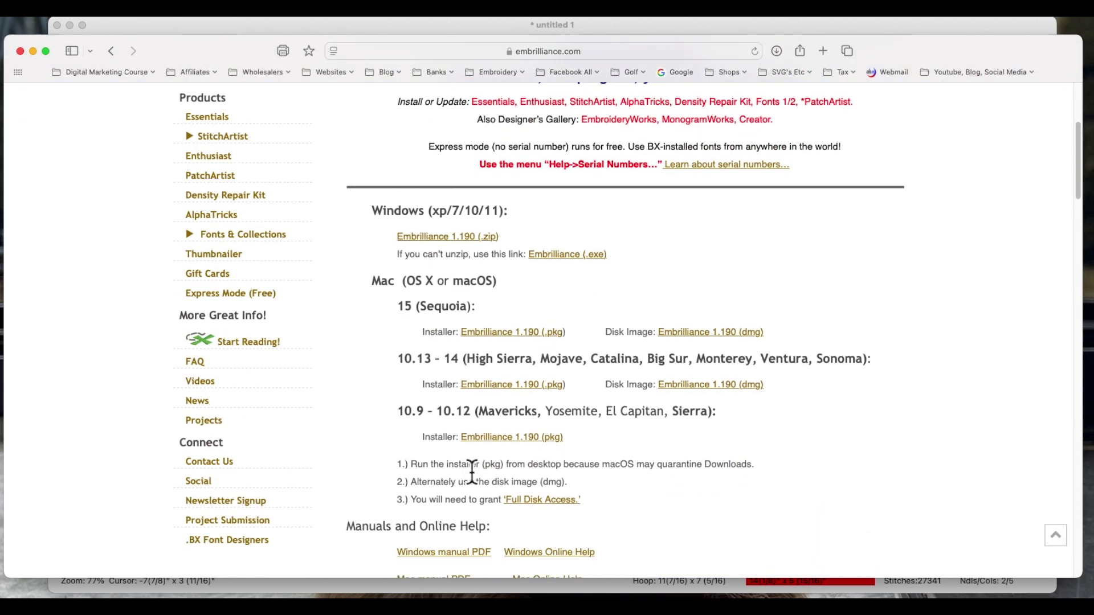